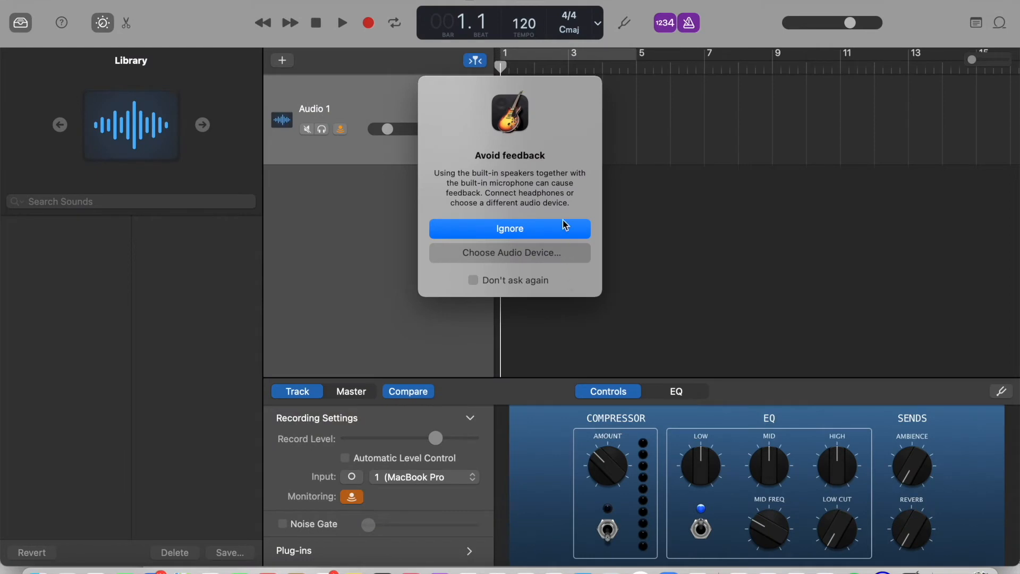
Dismiss the audio feedback warning and turn off the metronome and count-in for the project.
click(566, 227)
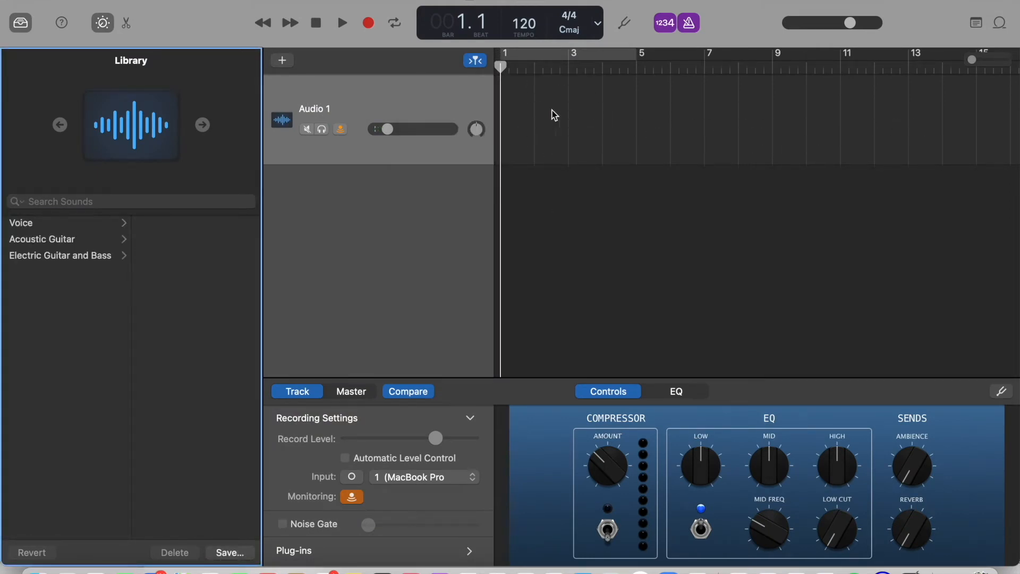
click(690, 24)
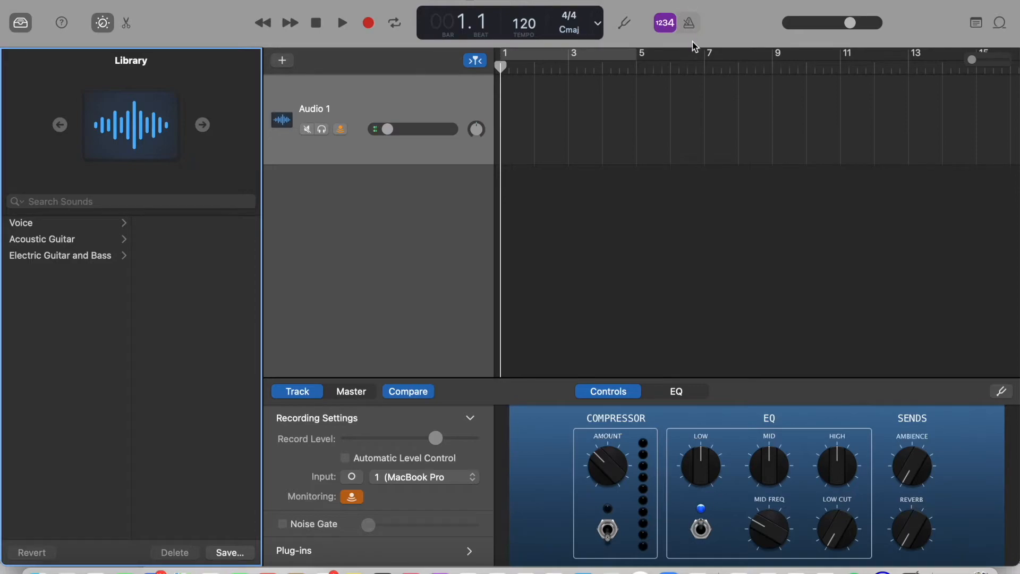
click(443, 124)
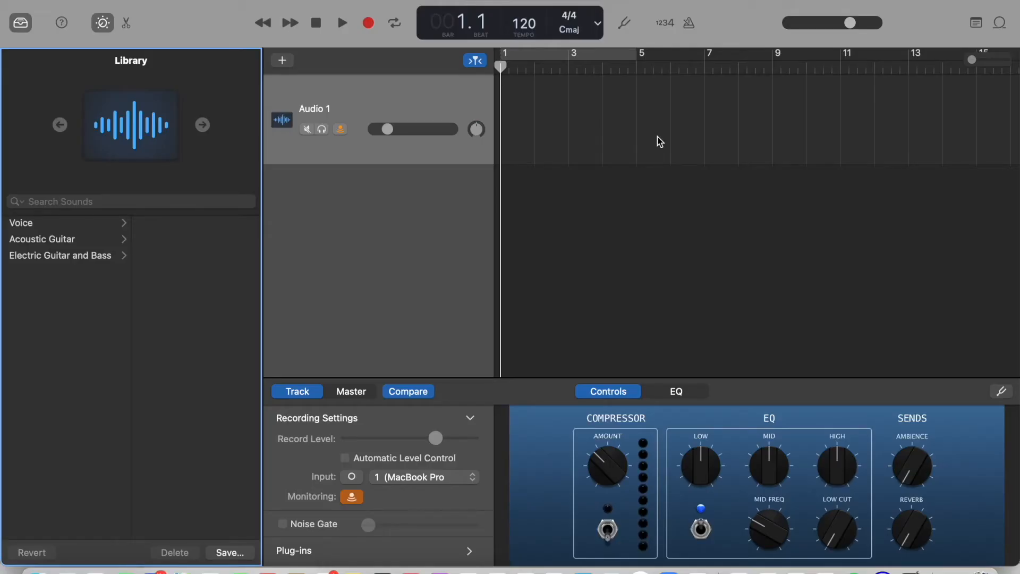
Add the "ways of life" audio file to the Audio 1 track and move its region to start at bar 1.
right_click(579, 130)
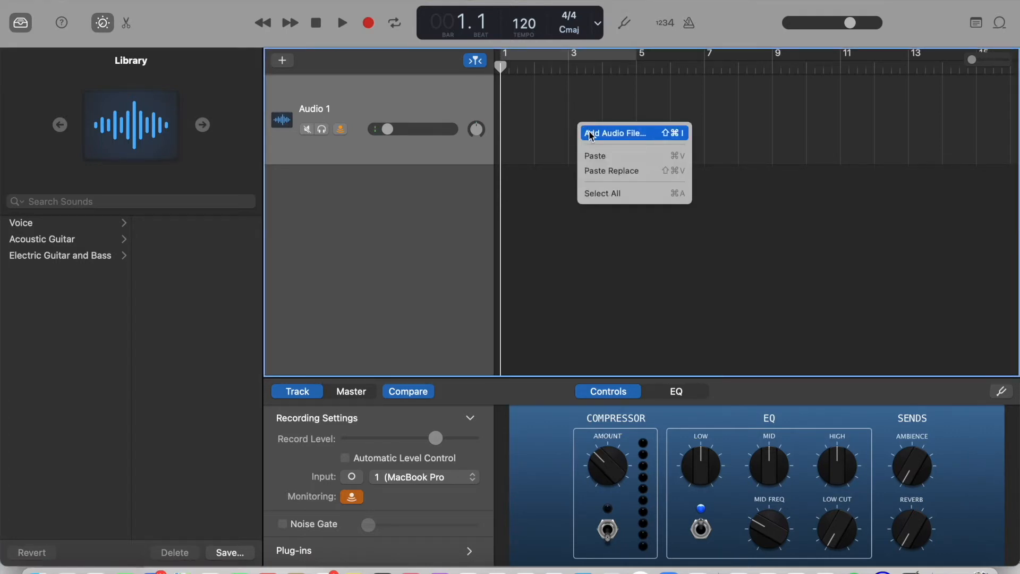
click(591, 134)
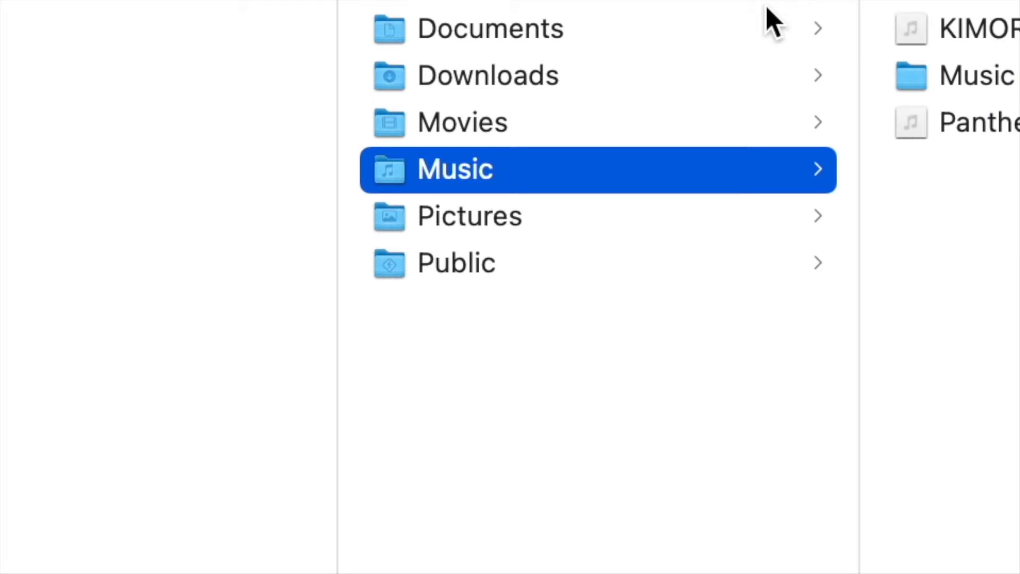
scroll(121, 164, left, 3)
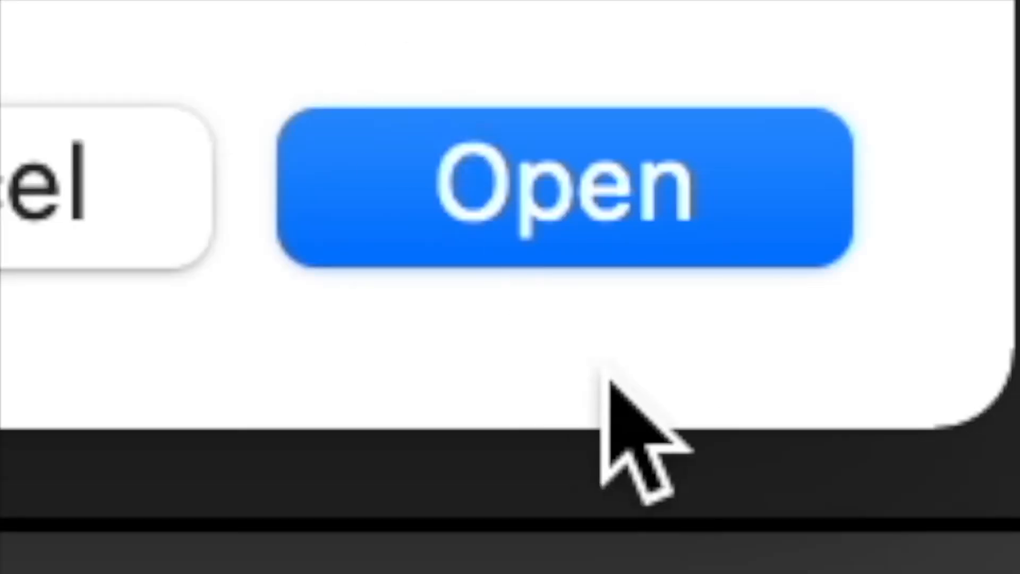
click(615, 159)
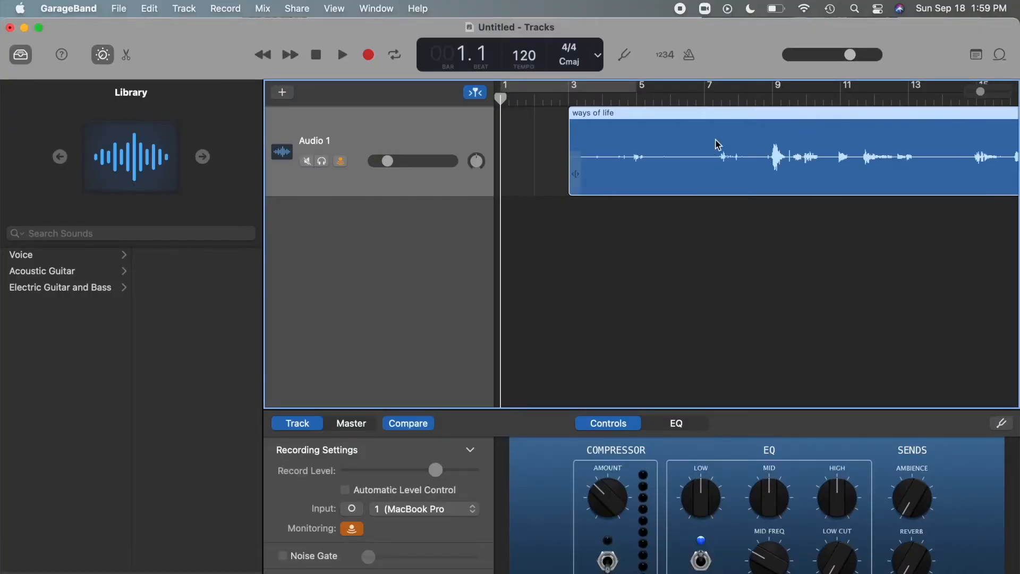
drag(736, 116, 666, 115)
Play the "ways of life" region and raise the Audio 1 track volume to near maximum during playback.
key(space)
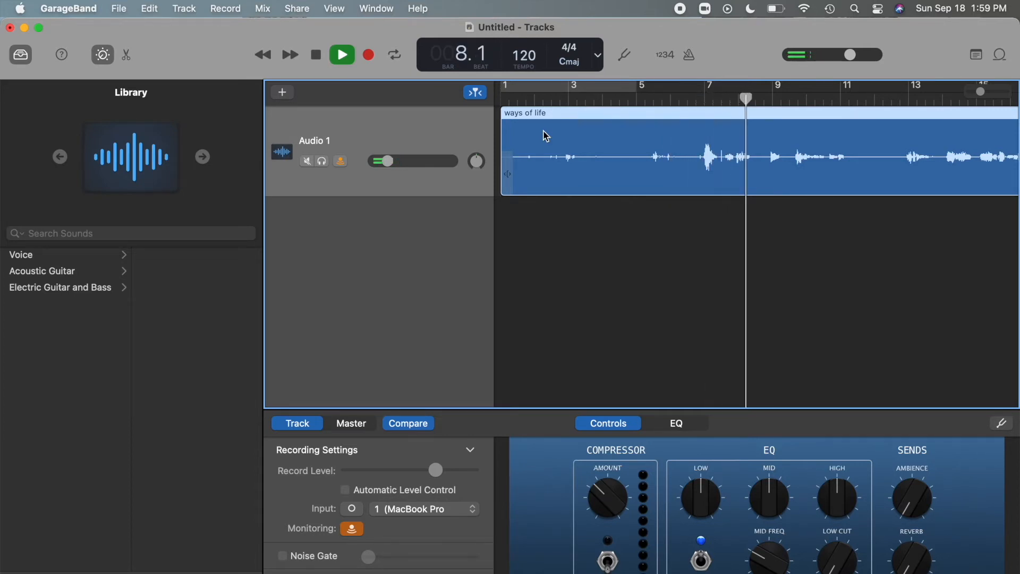
drag(389, 163, 445, 161)
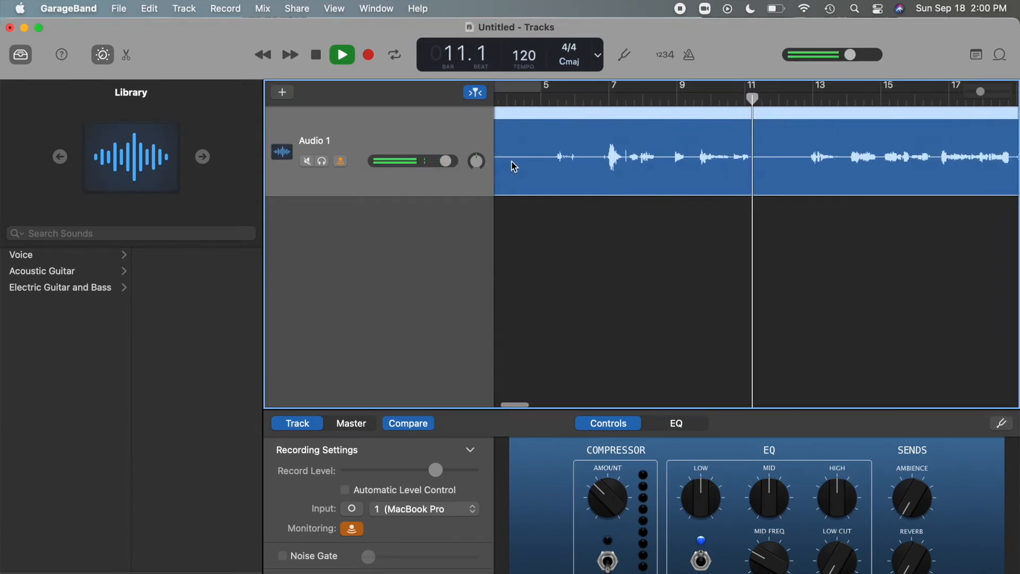
key(space)
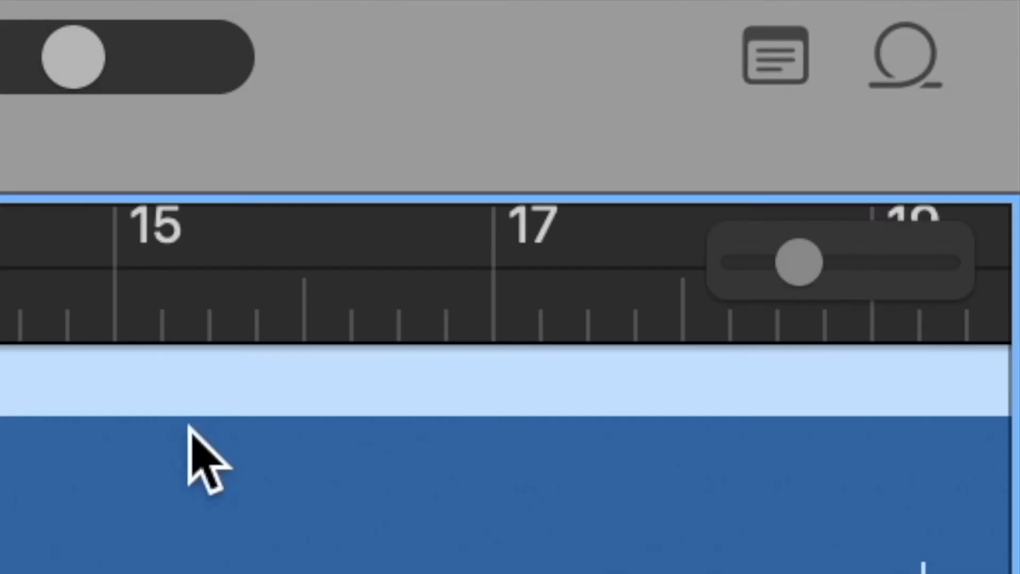
drag(794, 266, 726, 260)
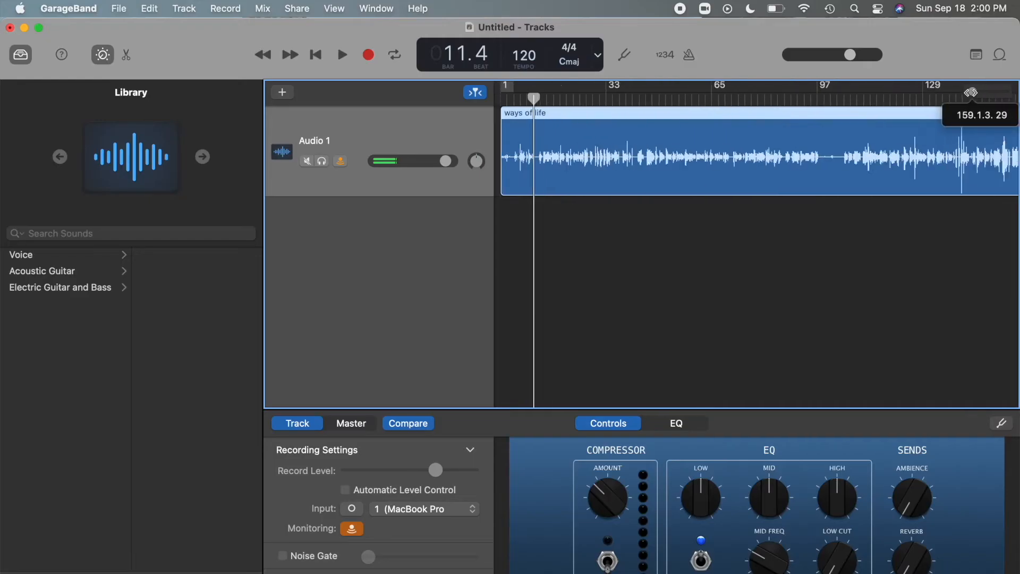
mouse_move(959, 98)
mouse_down()
mouse_move(1009, 93)
mouse_move(955, 97)
mouse_up()
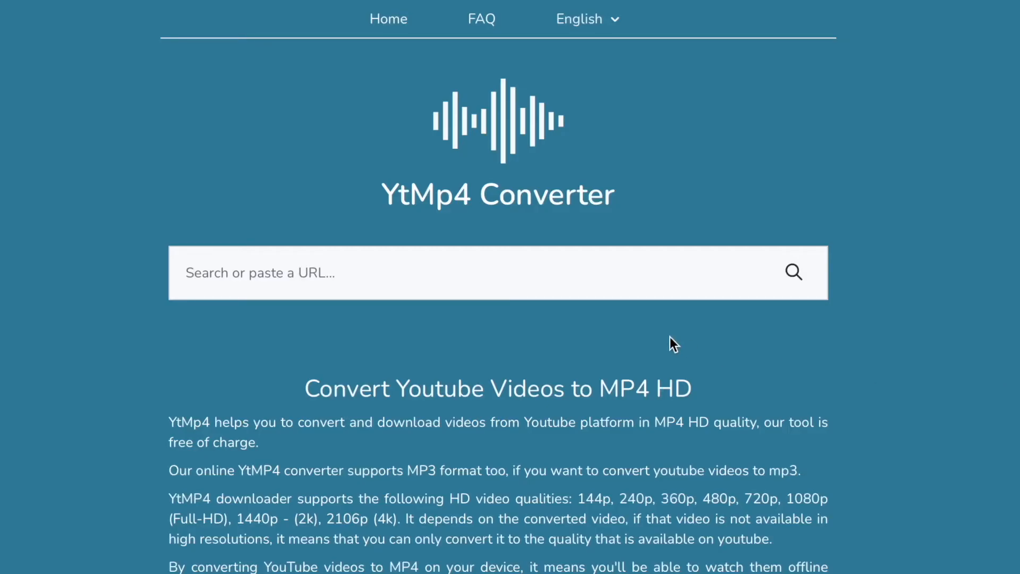
Look over the YtMp4 Converter web page, including its URL search field and description of supported formats.
click(634, 274)
scroll(661, 332, down, 10)
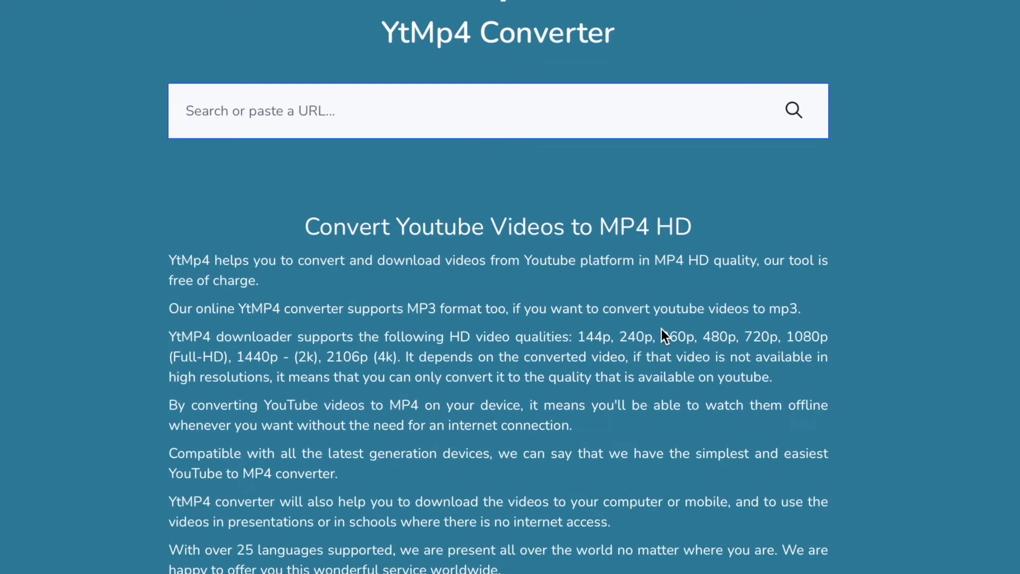
scroll(660, 332, up, 10)
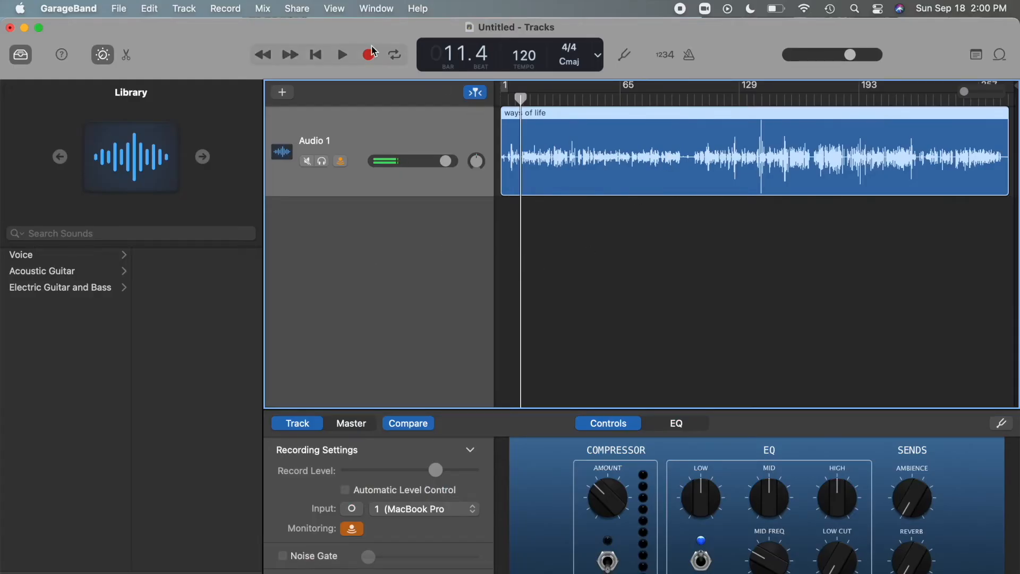
Show the volume automation on Audio 1 and shape a fade-in rising from bar 1 to about bar 3.
click(269, 11)
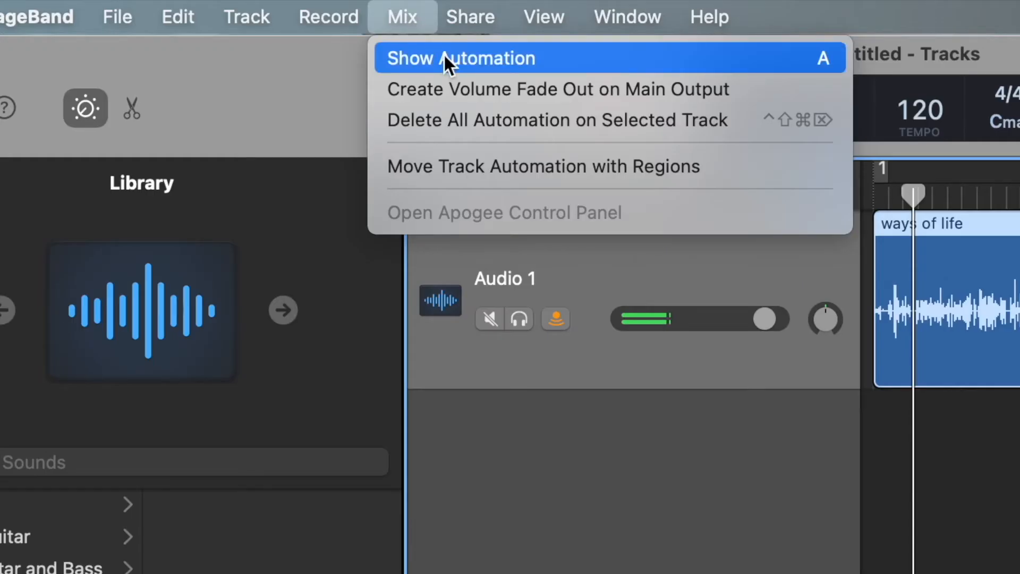
click(444, 56)
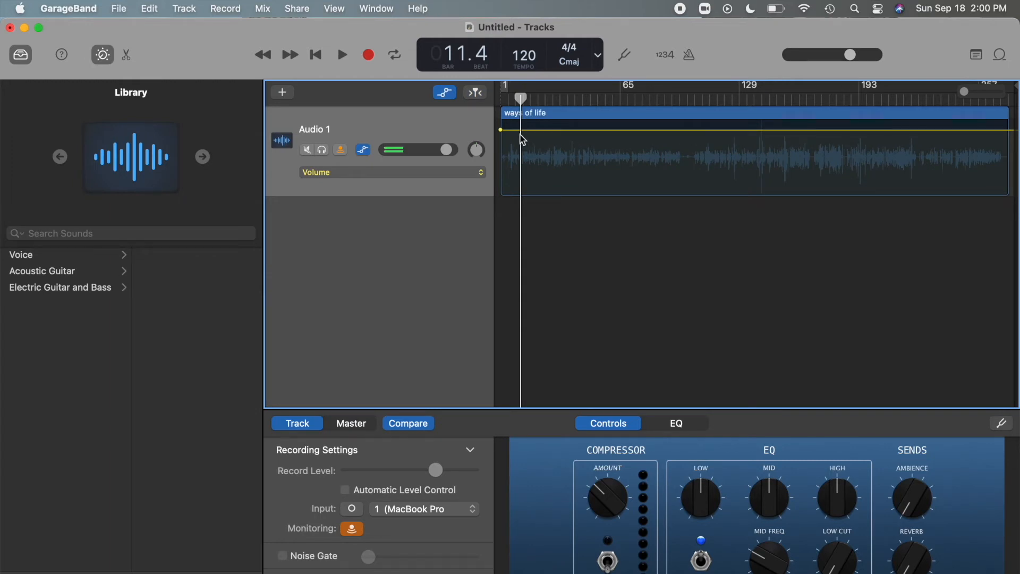
drag(966, 94, 976, 93)
scroll(772, 174, left, 2)
scroll(771, 174, left, 5)
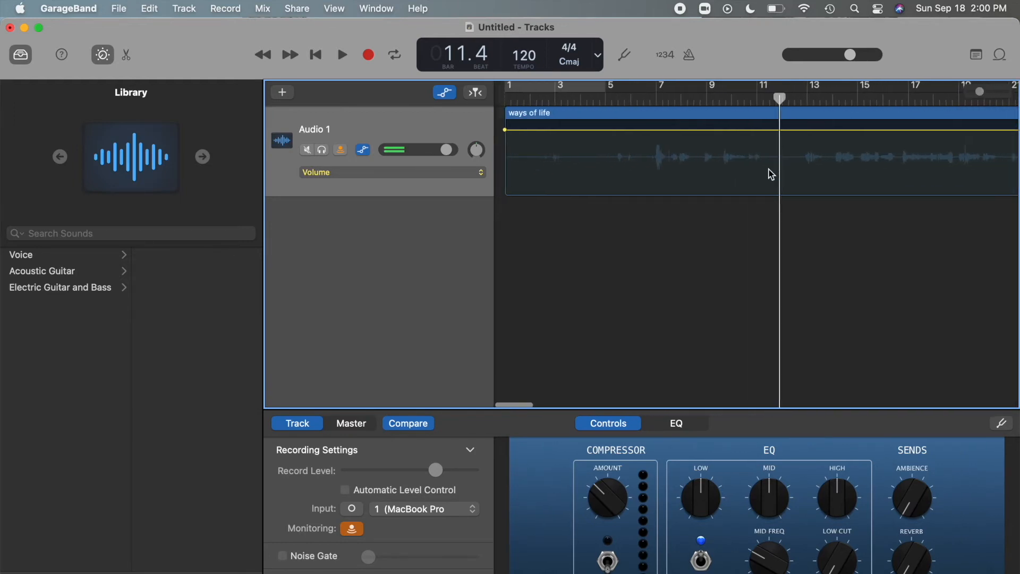
click(554, 130)
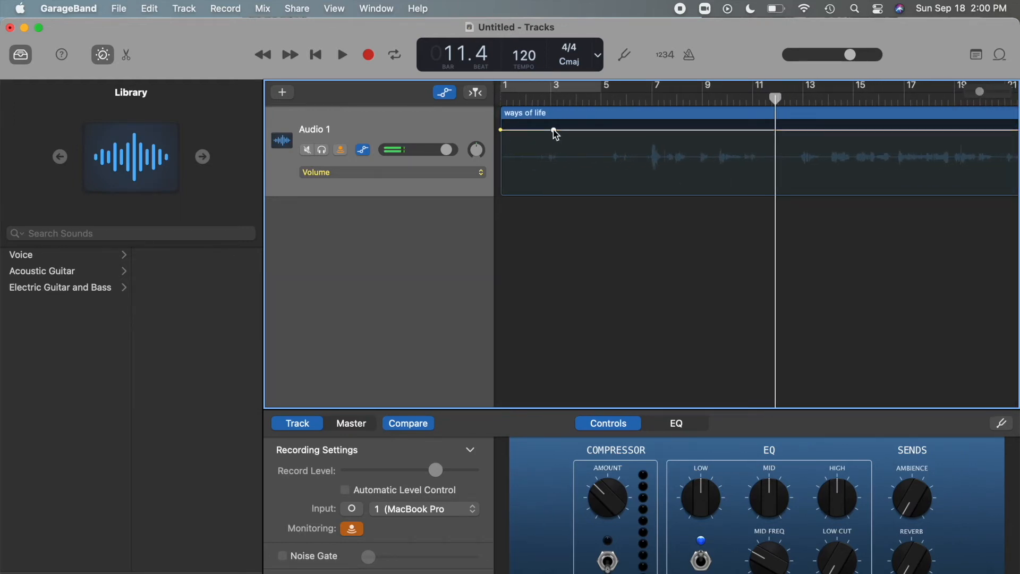
click(738, 141)
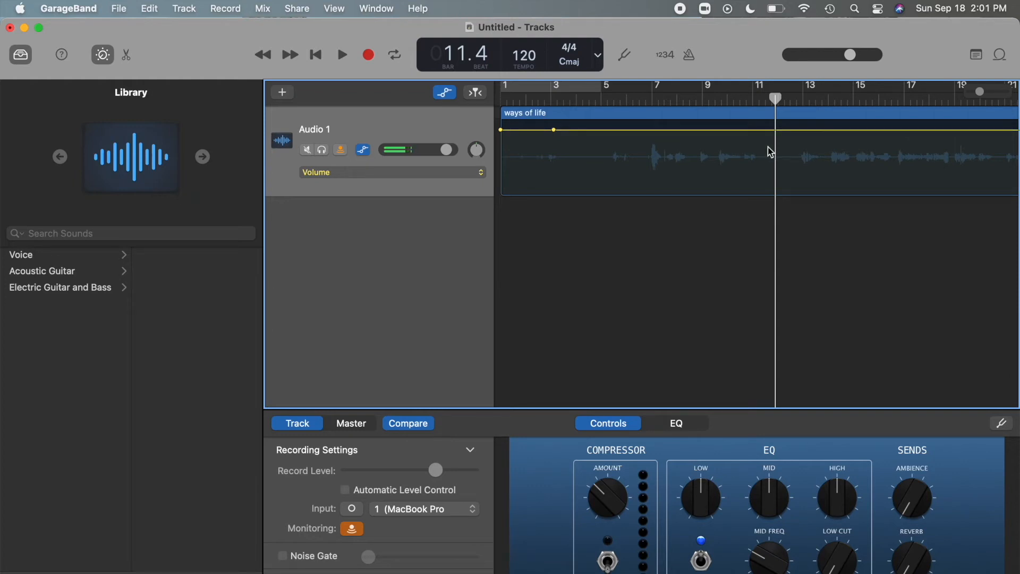
drag(554, 132, 554, 153)
drag(501, 130, 501, 185)
drag(555, 154, 554, 131)
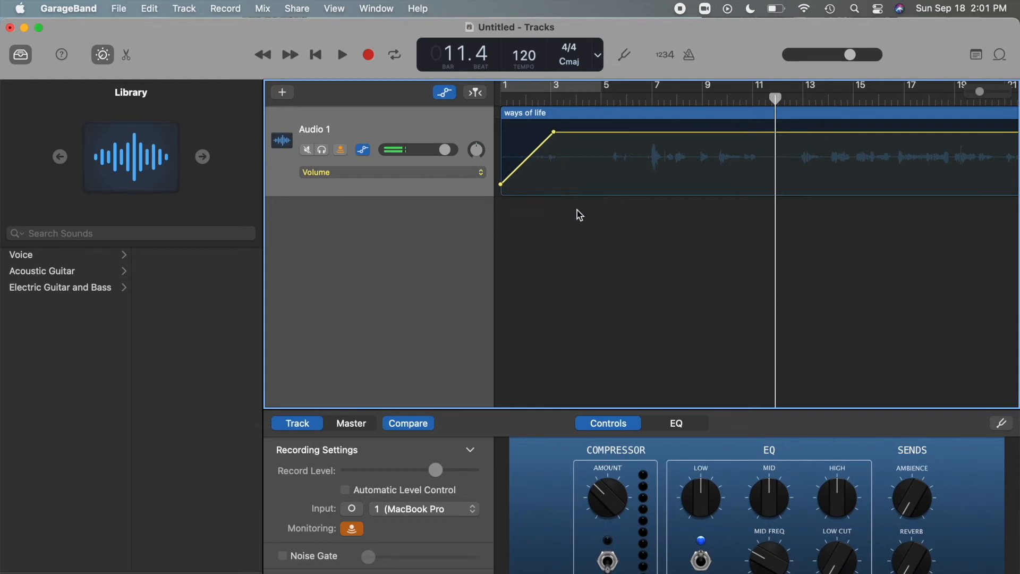
Play the track from bar 1 to about bar 4 to listen to the fade-in.
drag(775, 102, 501, 101)
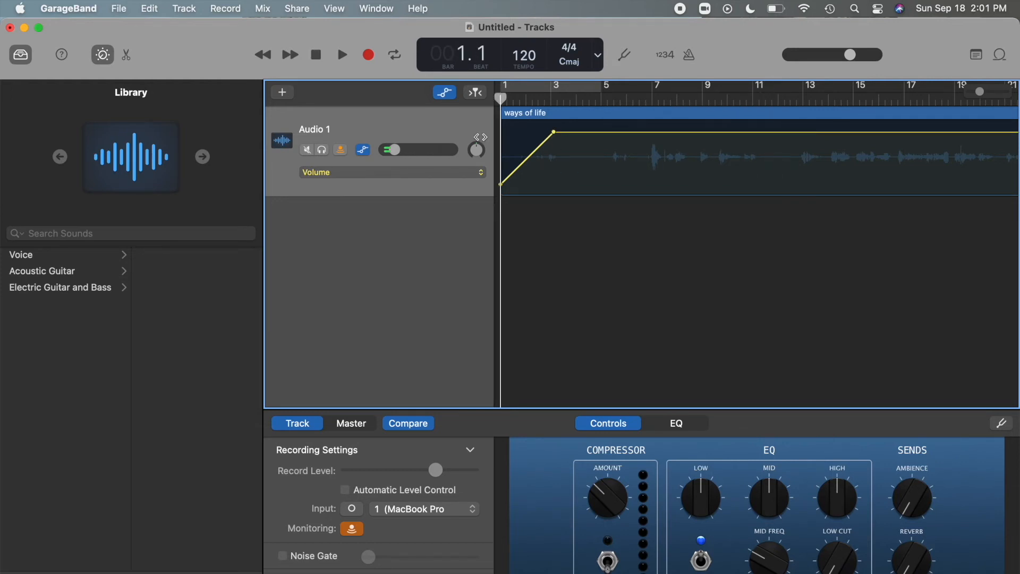
key(space)
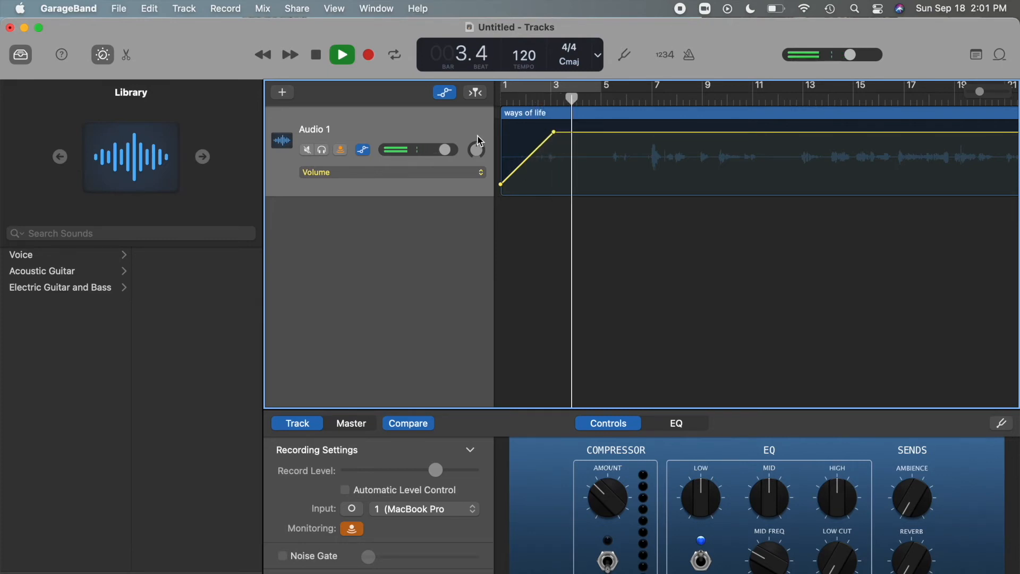
key(space)
Create a volume fade-out near the end of the region, dropping from about bar 271 to bar 272.
scroll(688, 226, right, 1)
scroll(687, 225, right, 20)
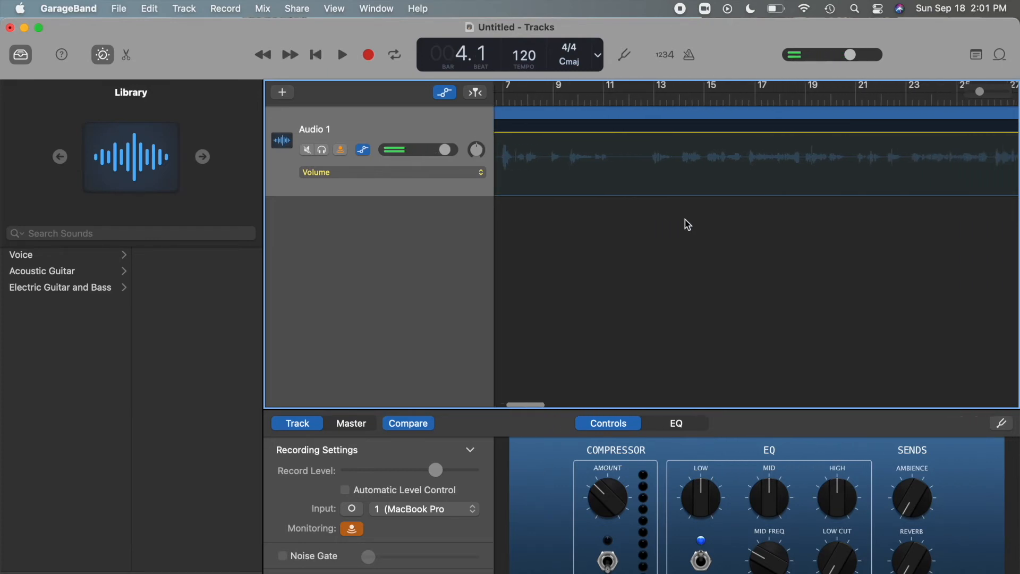
scroll(685, 220, right, 15)
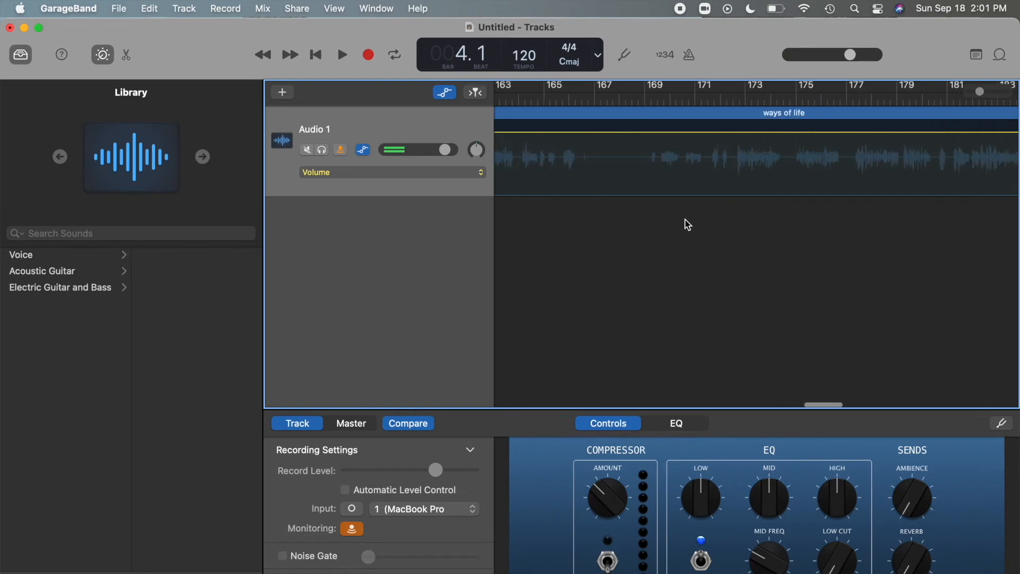
scroll(688, 225, right, 6)
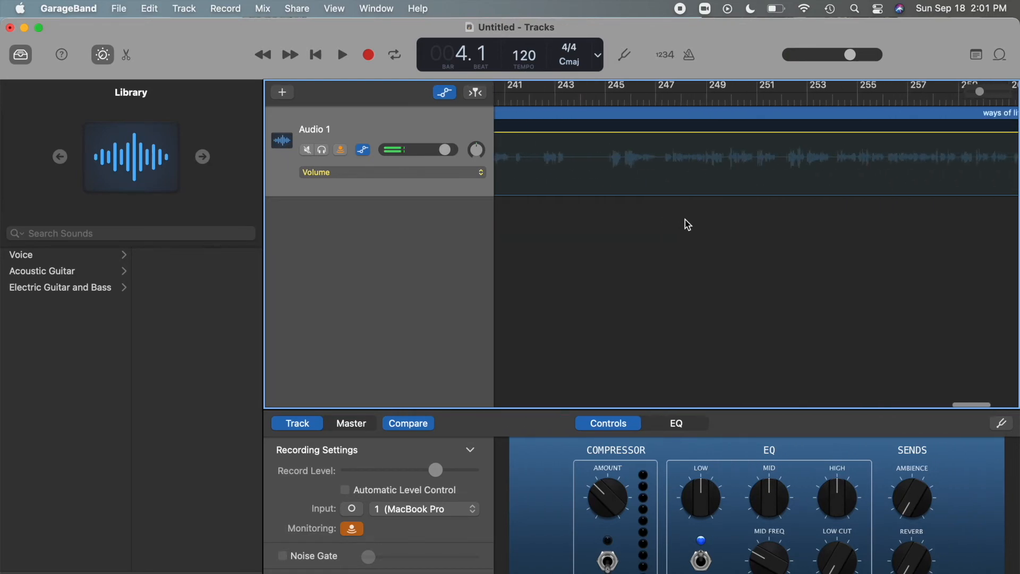
drag(939, 132, 913, 167)
click(897, 133)
click(939, 131)
Play the end of the region from about bar 269 to listen to the fade-out.
click(892, 96)
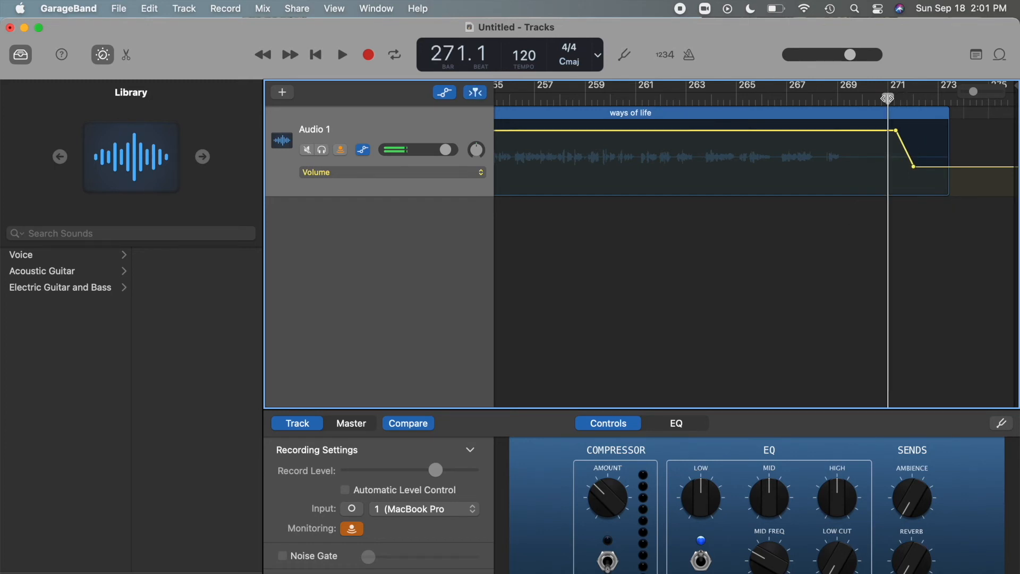
drag(887, 98, 839, 100)
key(space)
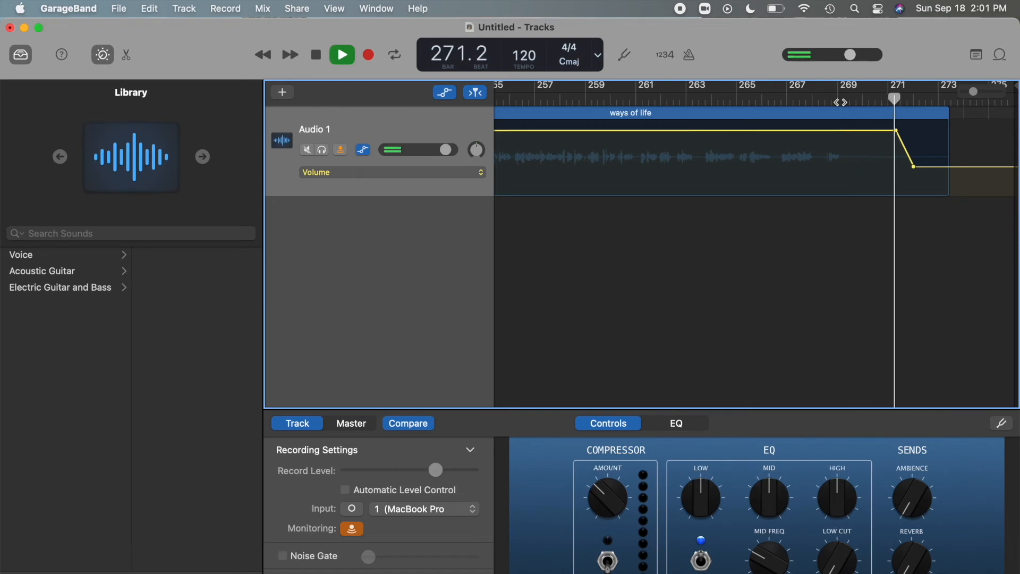
key(space)
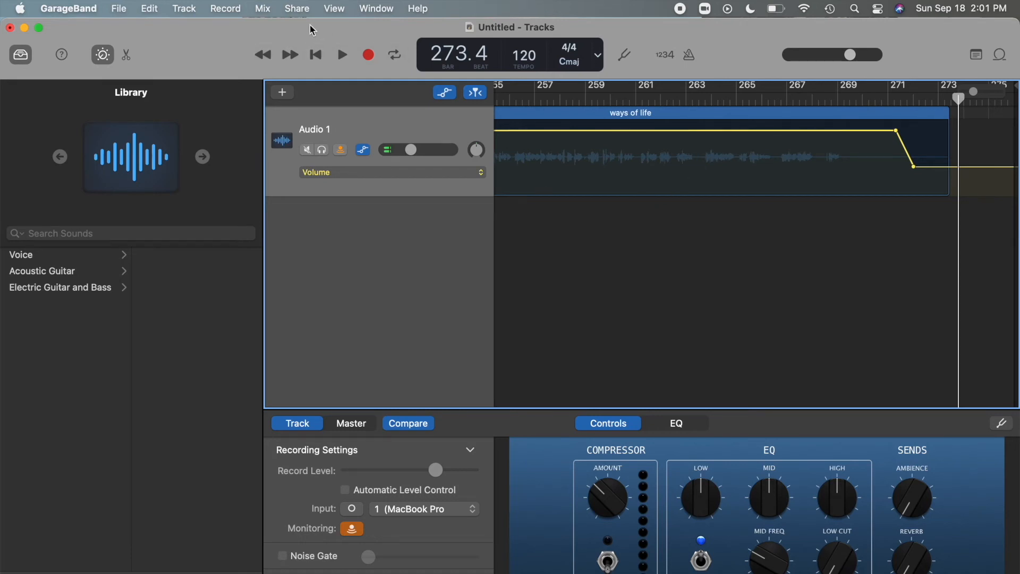
Hide the track automation and return to the "ways of life" region in the normal track view.
click(263, 8)
click(286, 31)
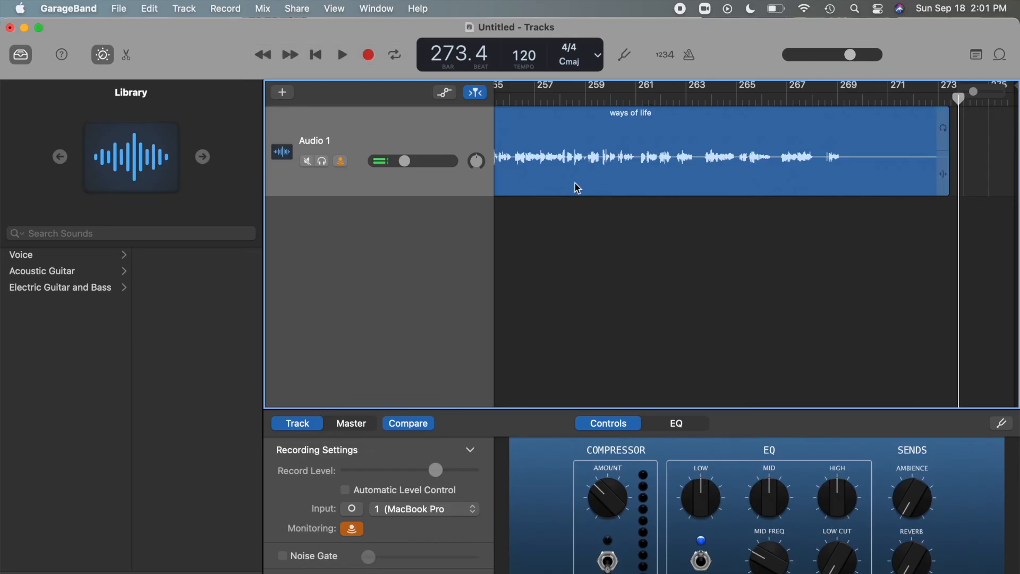
click(592, 194)
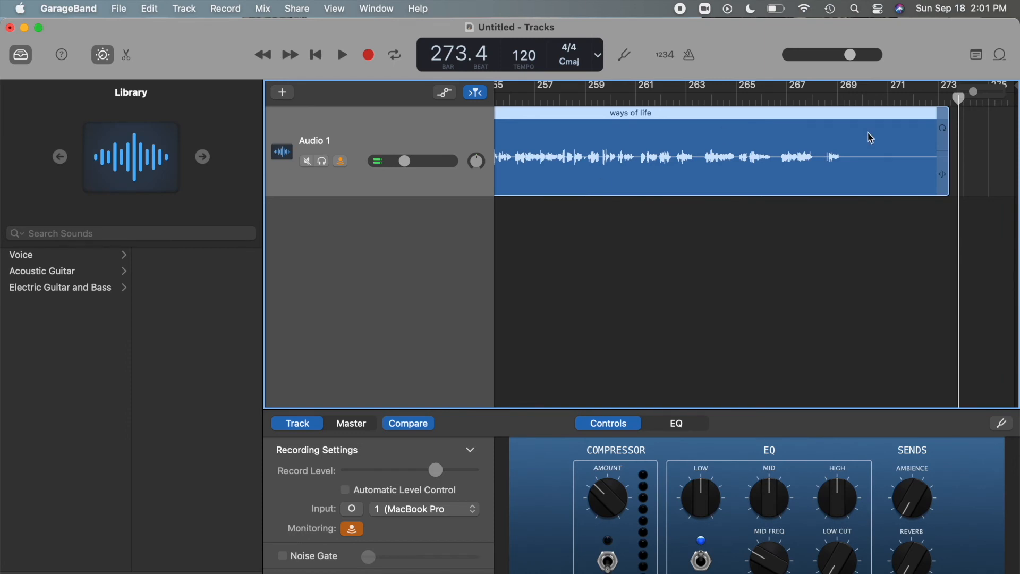
Split the region at bar 269, beat 2, where the speech ends, and delete the silent remainder.
drag(959, 98, 845, 113)
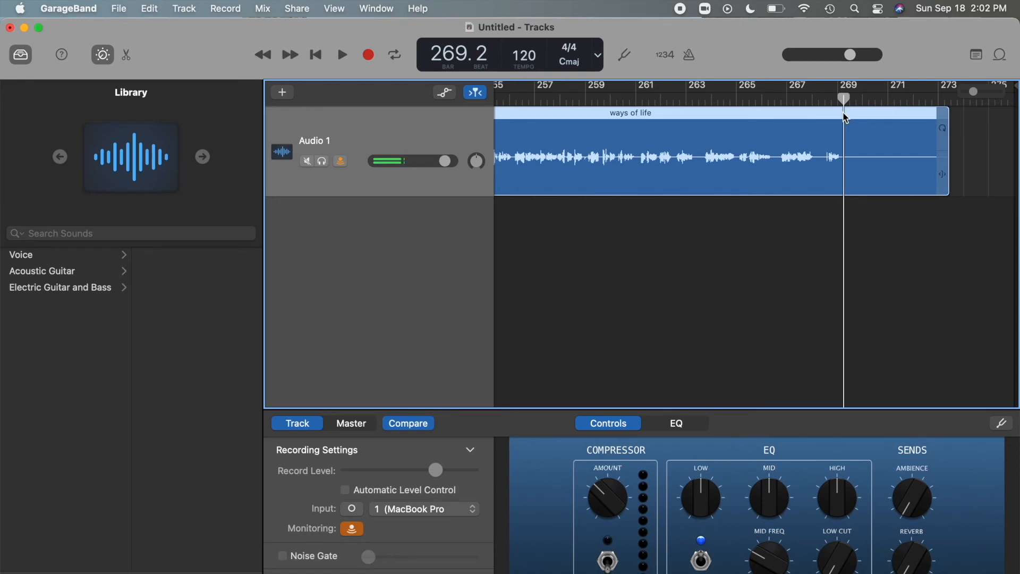
key(cmd+t)
click(881, 152)
key(Delete)
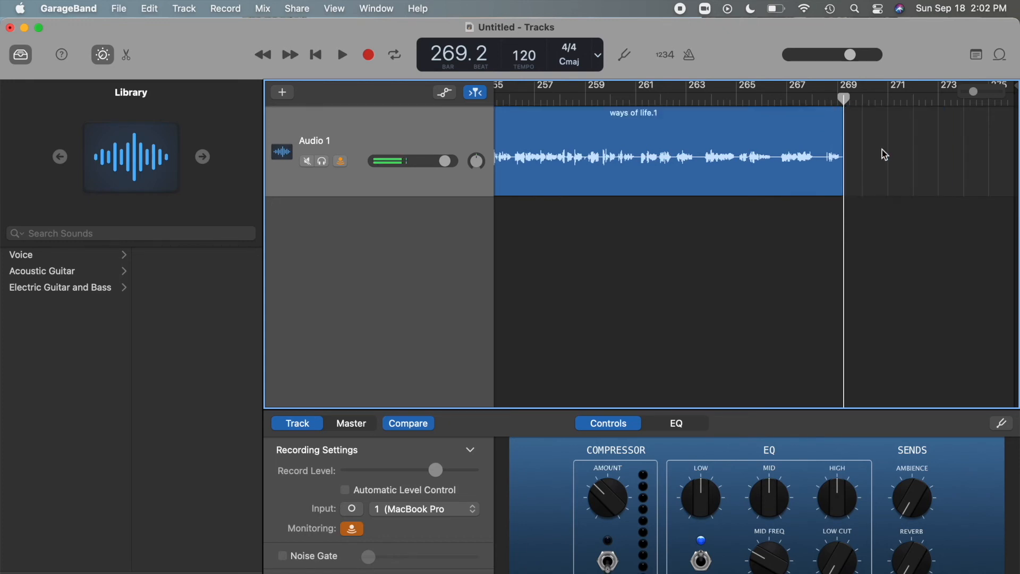
Export the song to the Desktop as "podcast epi 01" in MP3 format at High Quality (192 kBit/s).
drag(846, 99, 812, 99)
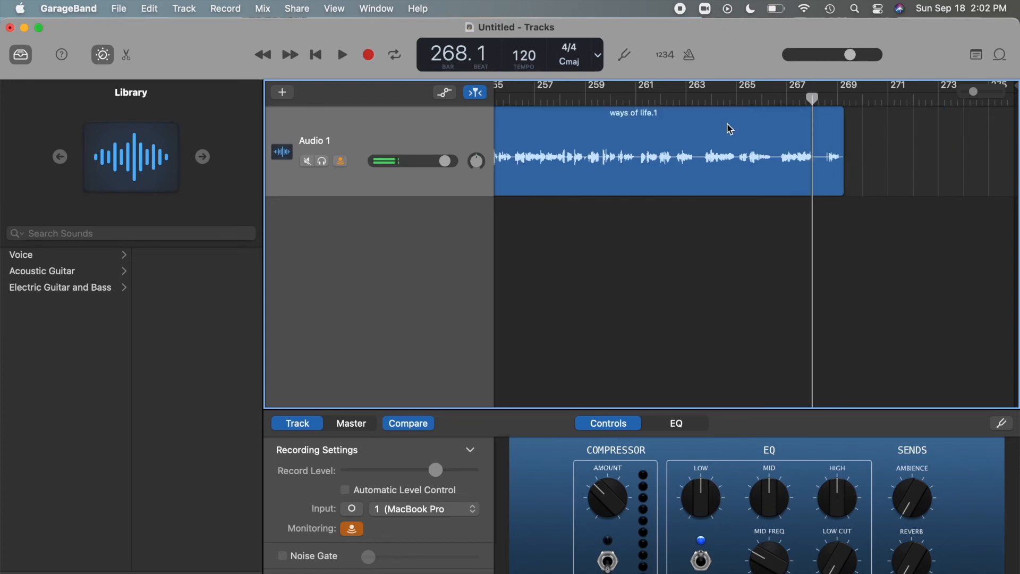
click(339, 9)
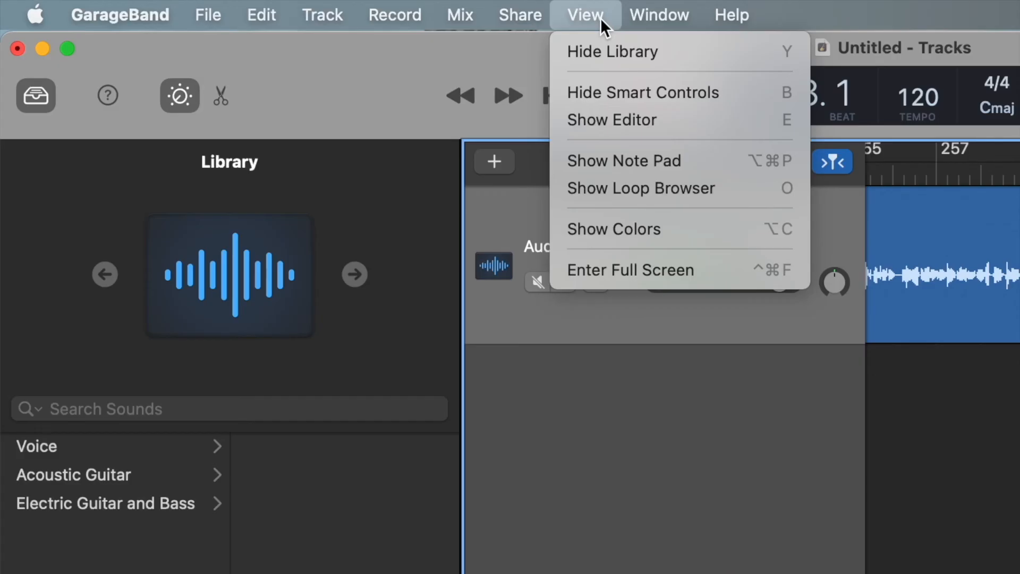
mouse_move(306, 14)
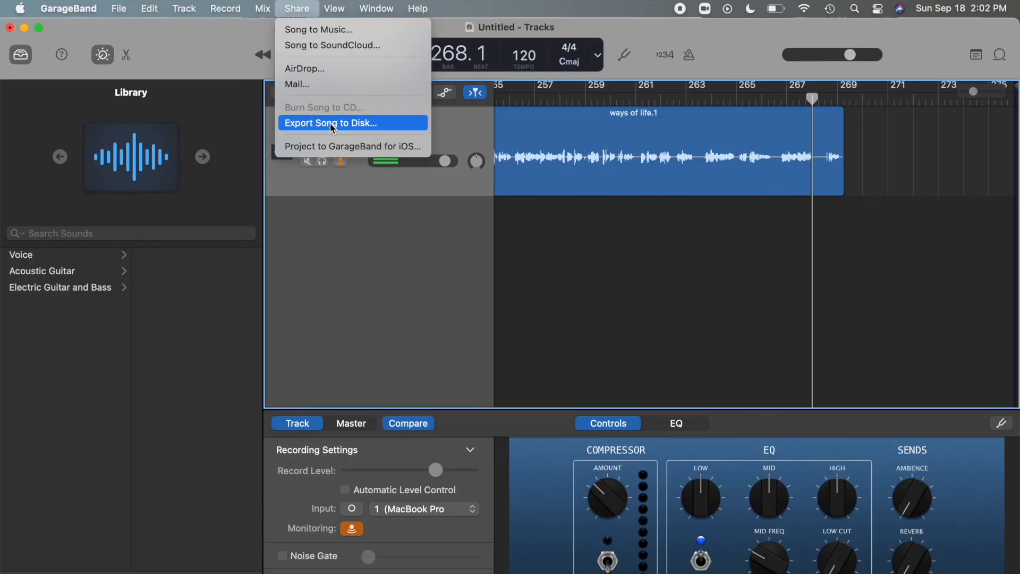
click(531, 295)
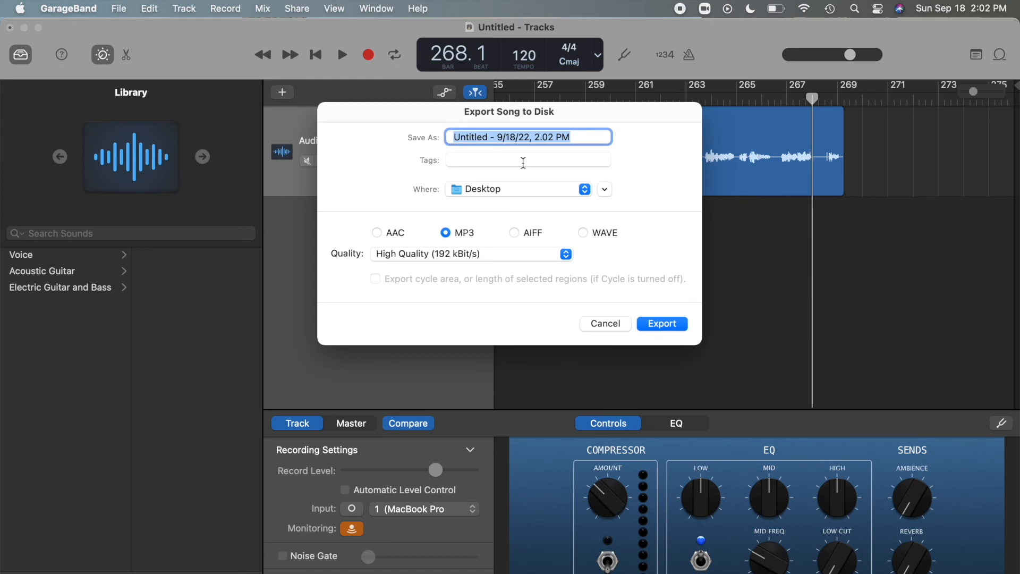
text(podcast epi 01)
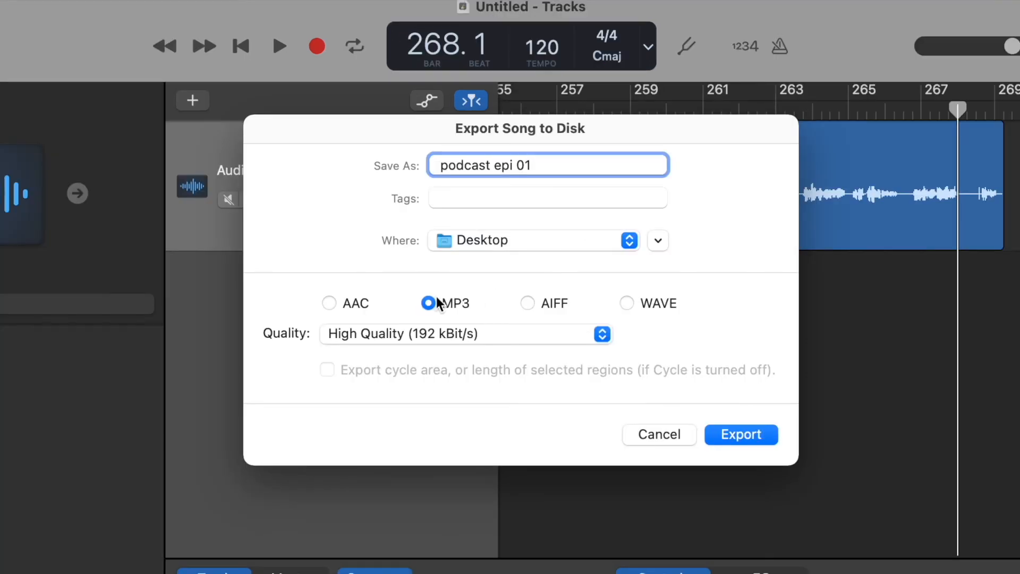
click(377, 233)
click(428, 304)
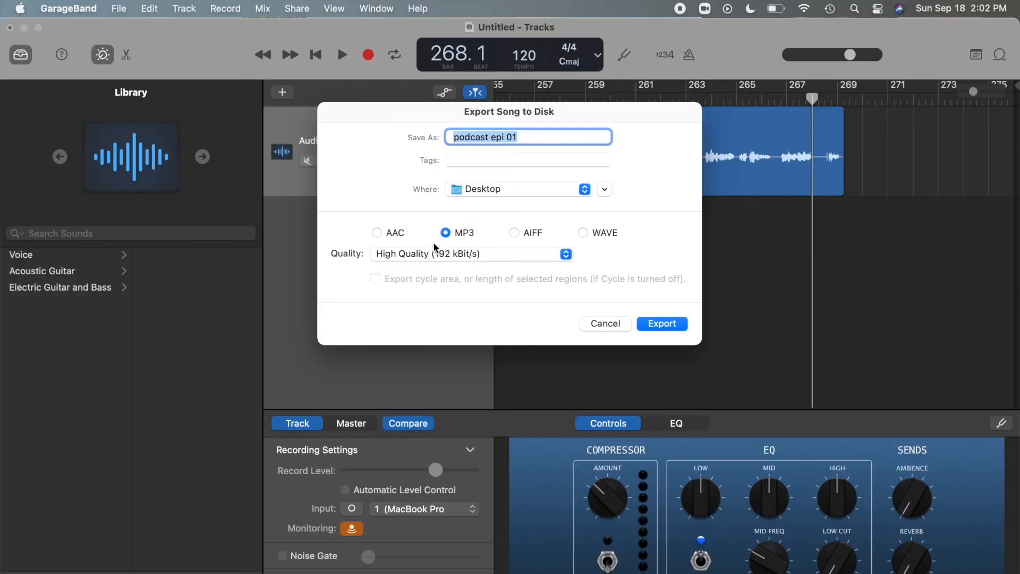
click(653, 324)
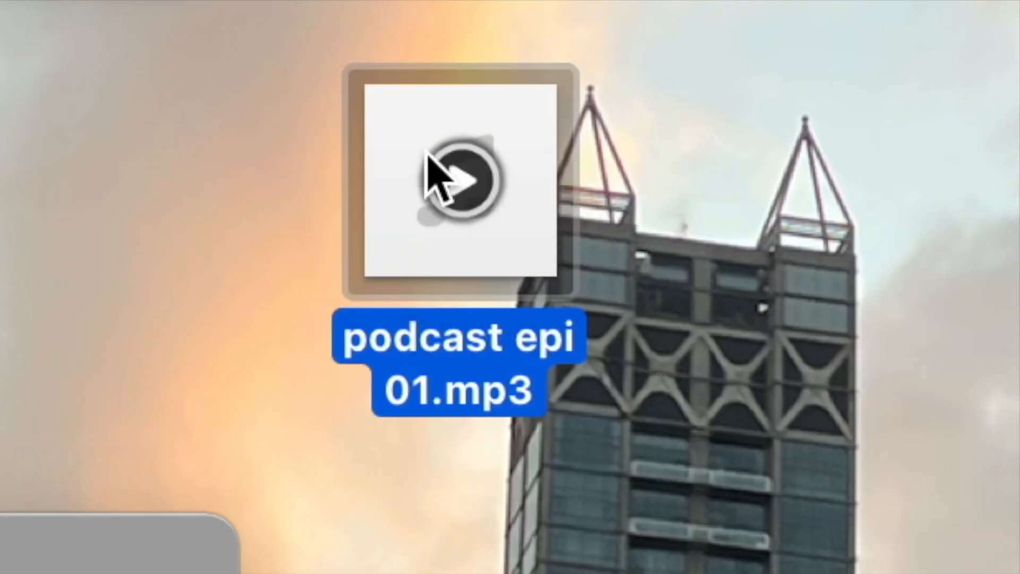
Preview the exported podcast epi 01.mp3 from the desktop and stop its playback.
click(460, 176)
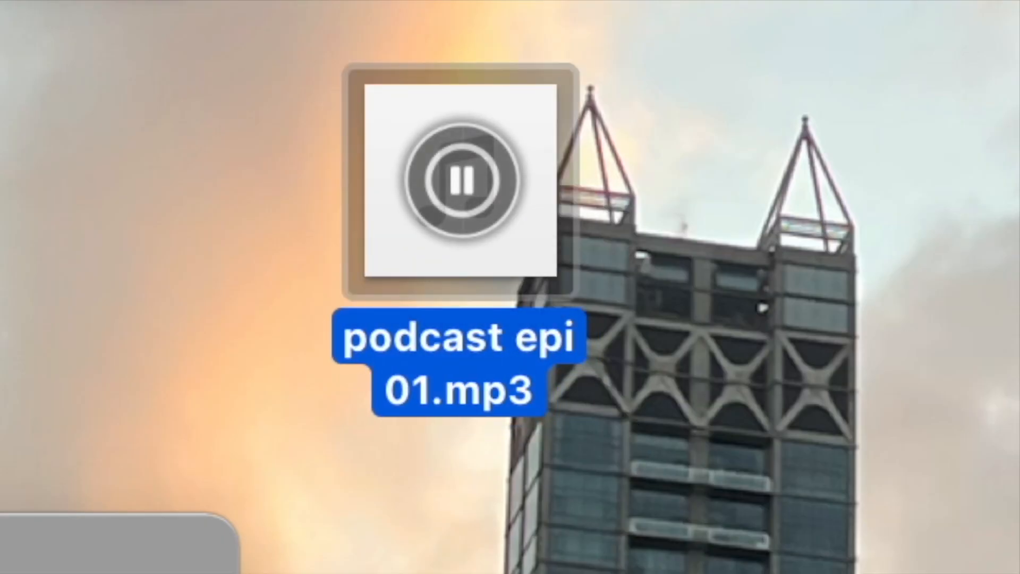
click(452, 202)
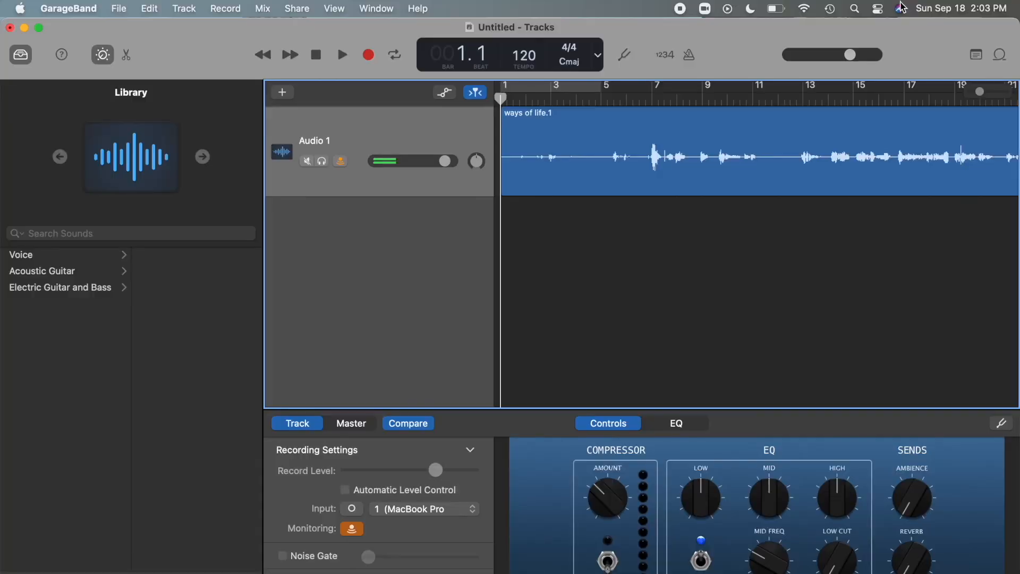